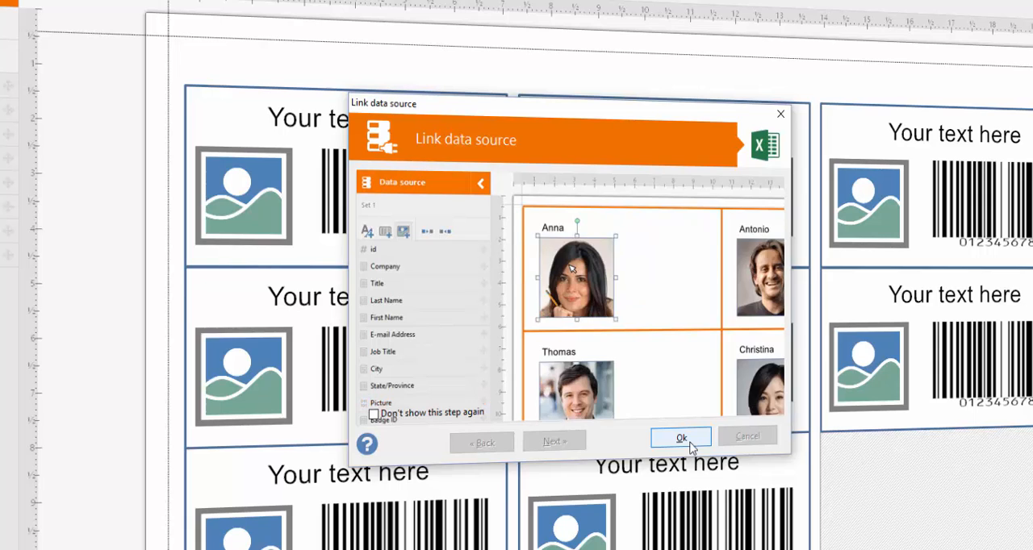
Finish linking the data source and set the custom layout's page size to Envelope DL, 110 x 220 mm.
click(684, 441)
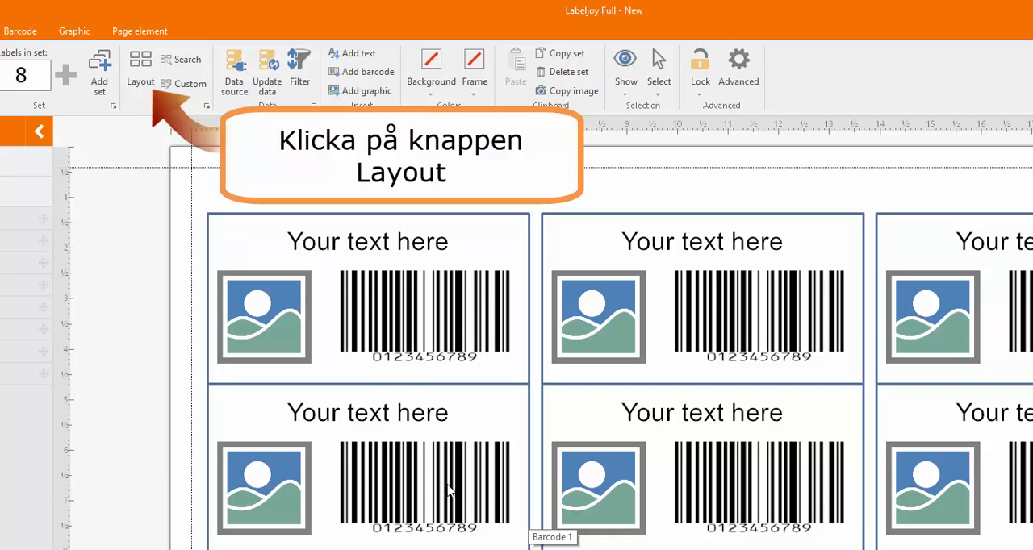
click(138, 80)
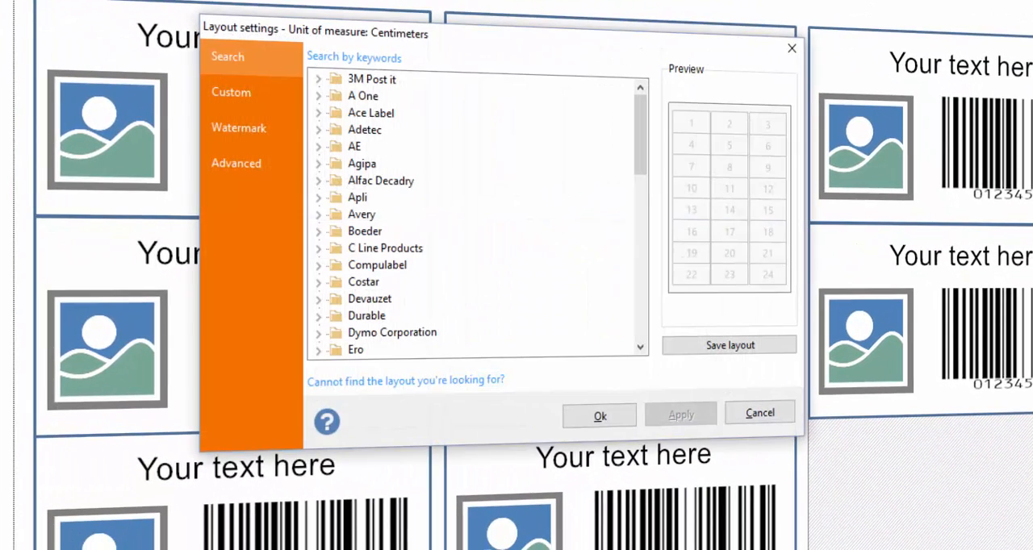
click(221, 90)
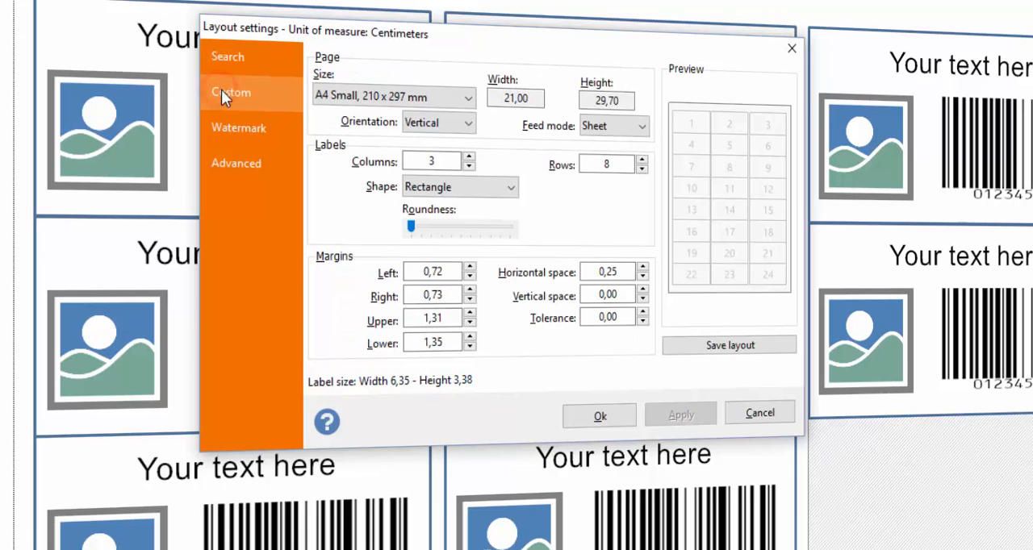
click(337, 94)
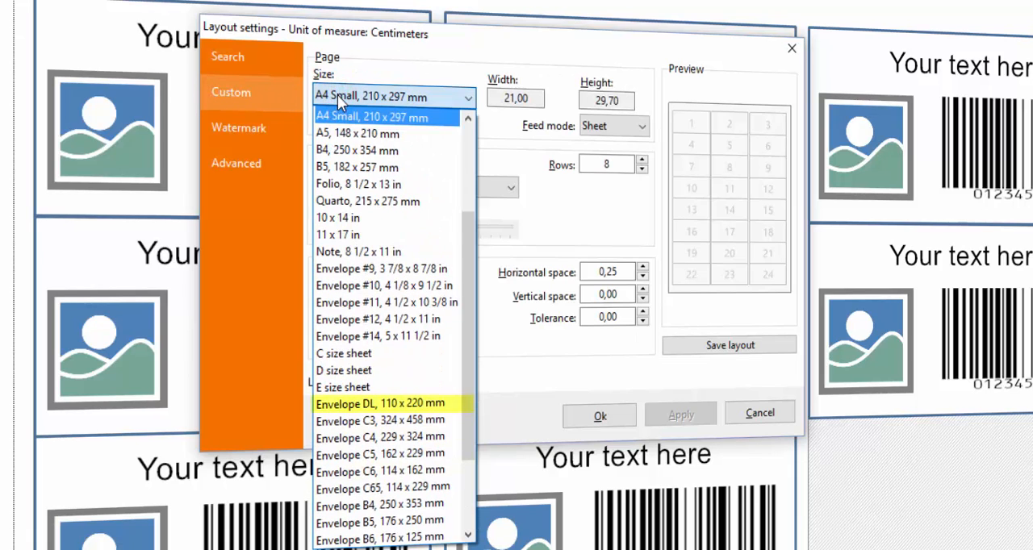
click(367, 403)
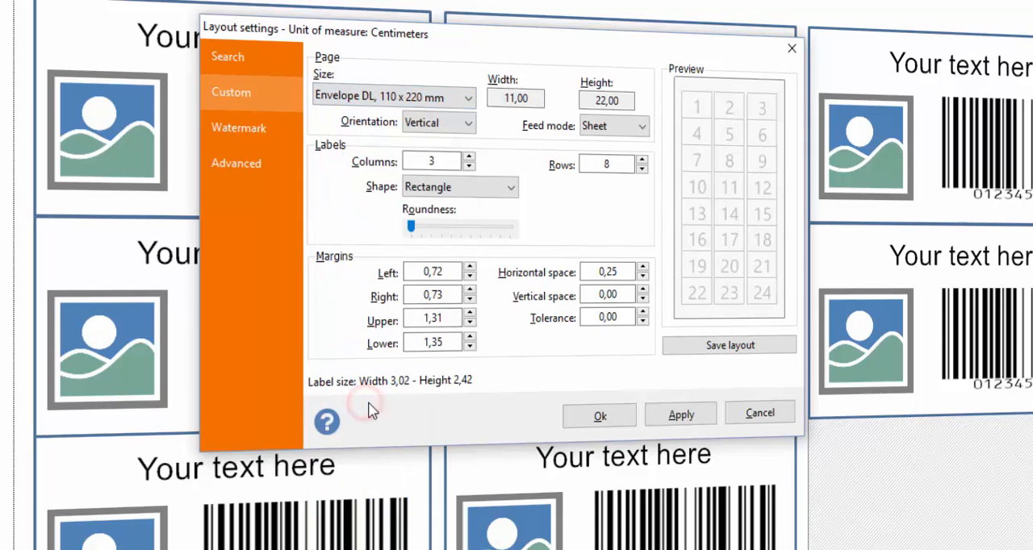
Set the layout to 1 column, 1 row and horizontal orientation, and accept the resulting label size.
double_click(446, 161)
text(1)
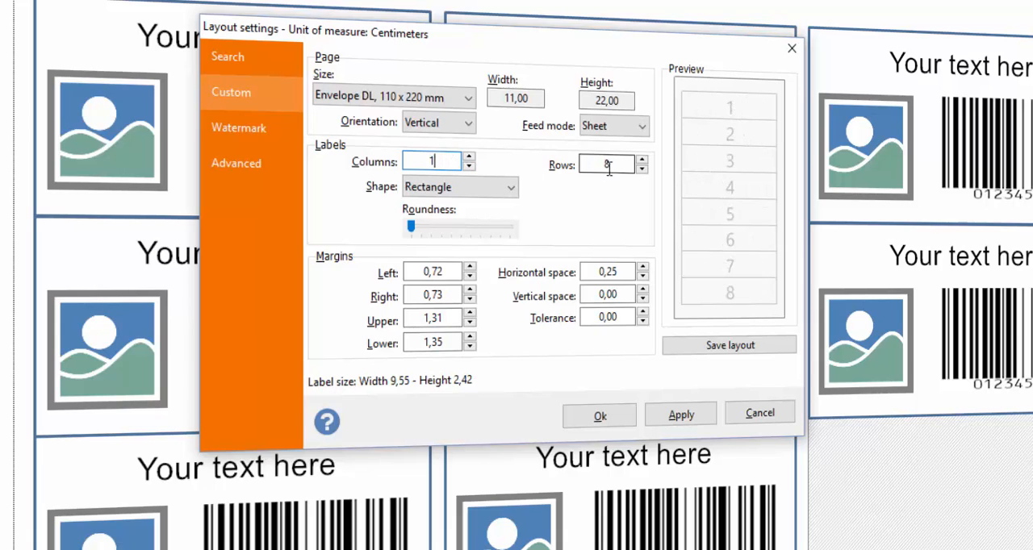
text(1)
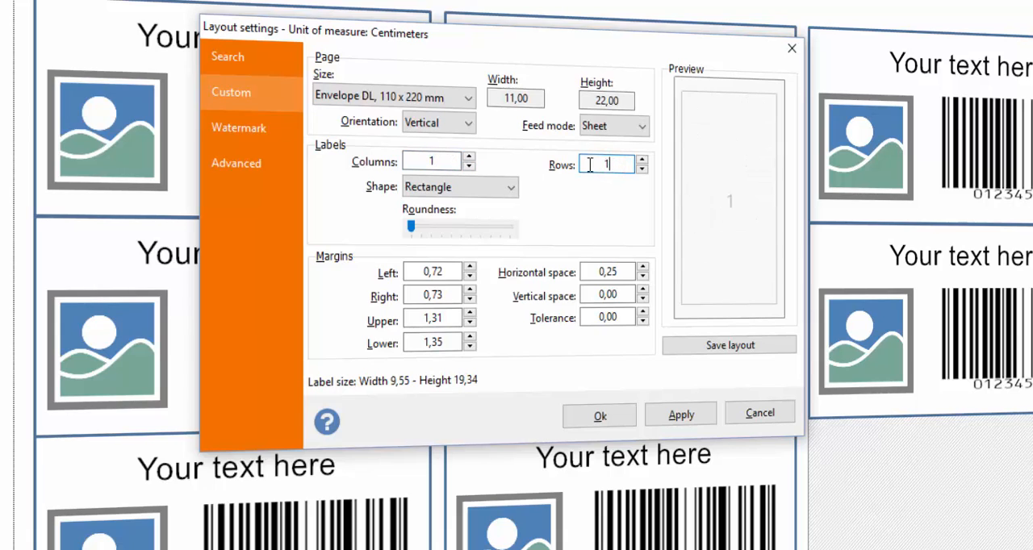
click(468, 124)
click(467, 156)
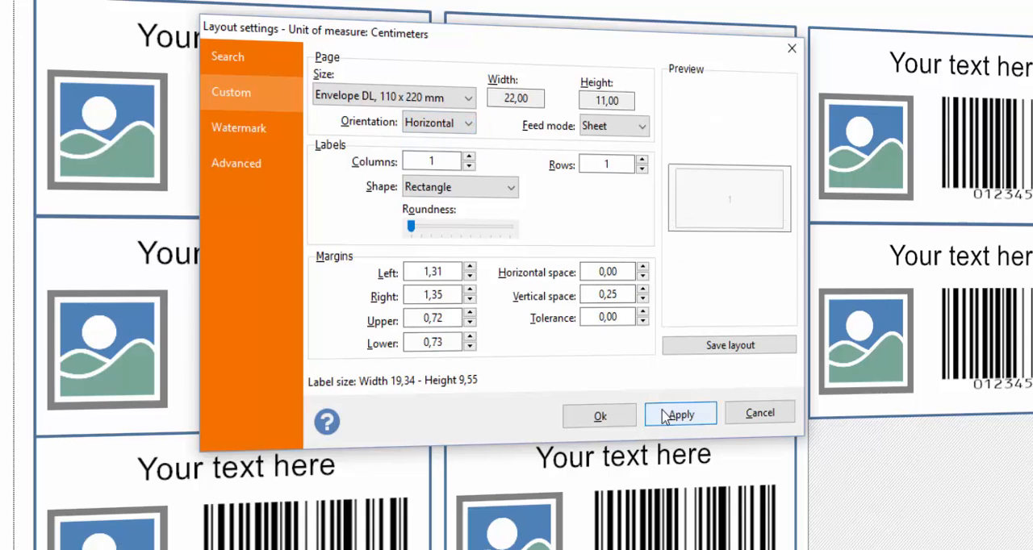
click(618, 418)
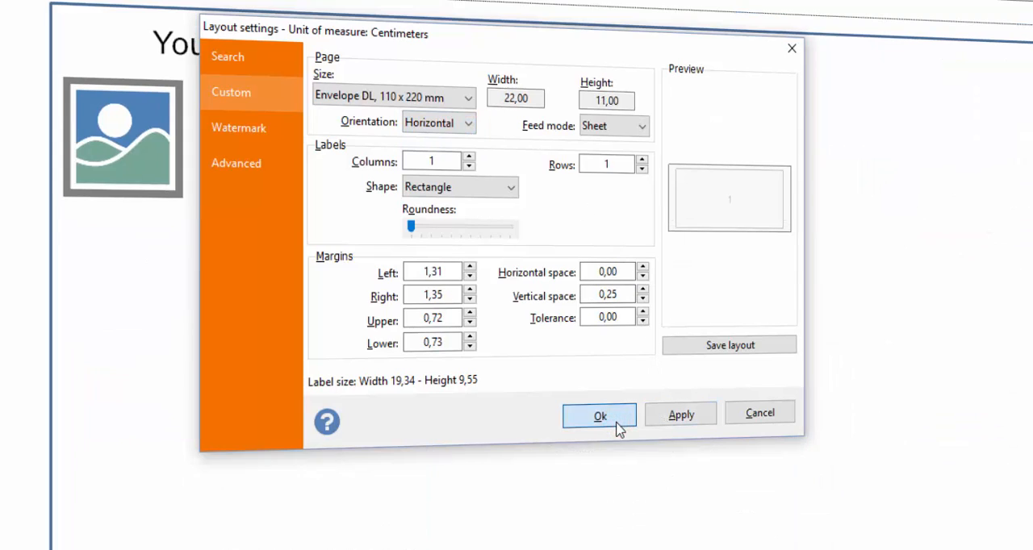
click(481, 278)
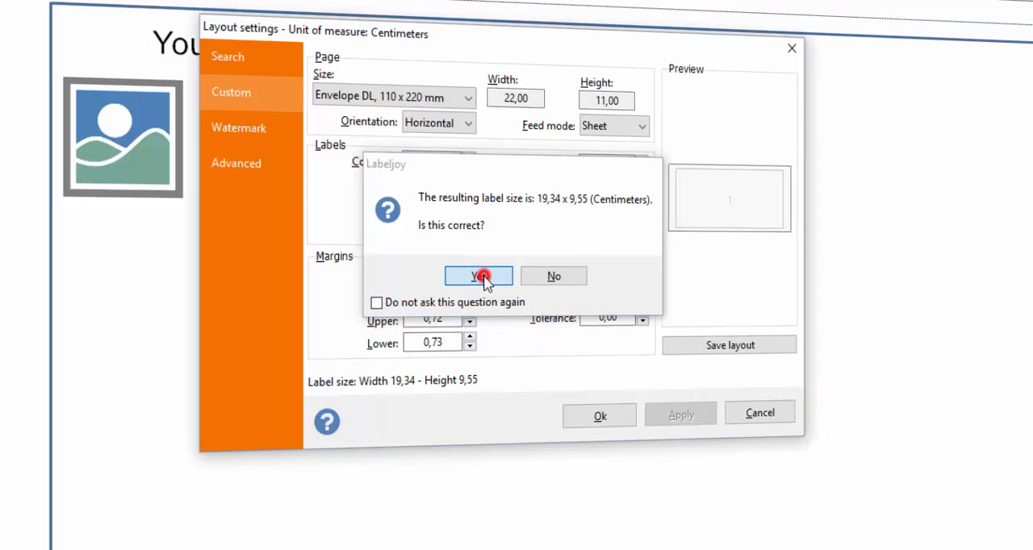
Delete the default text, picture and barcode elements from the envelope.
drag(484, 276, 121, 53)
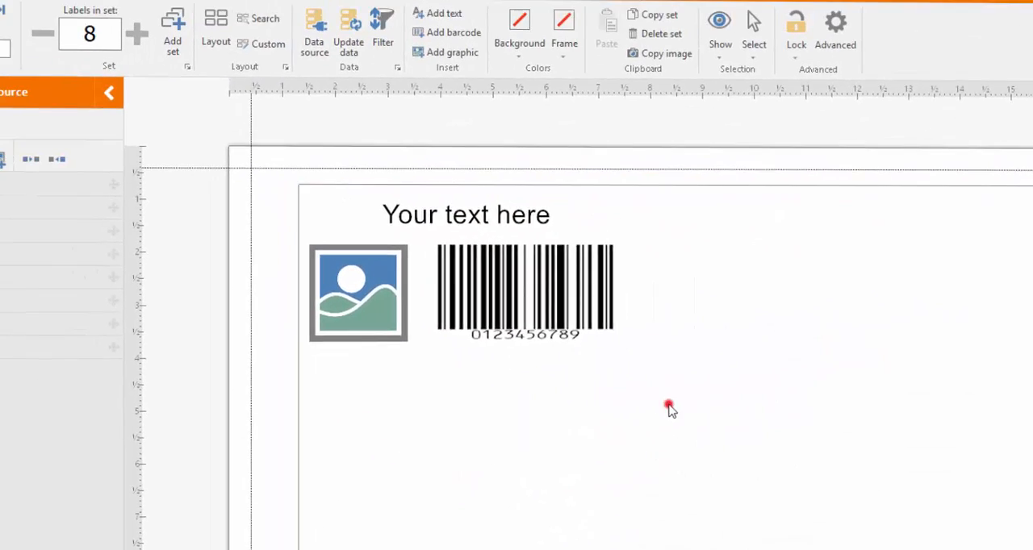
drag(405, 257, 337, 212)
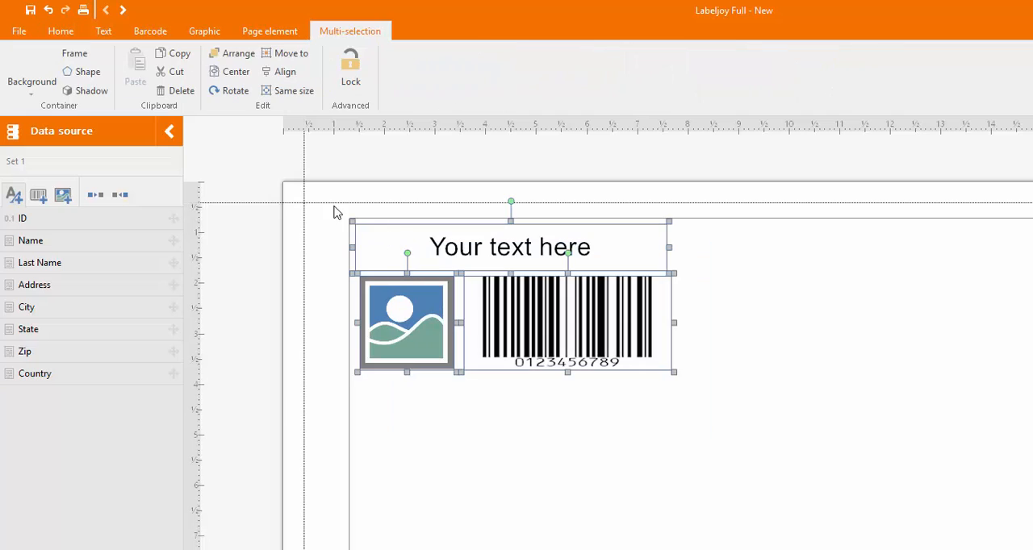
click(181, 92)
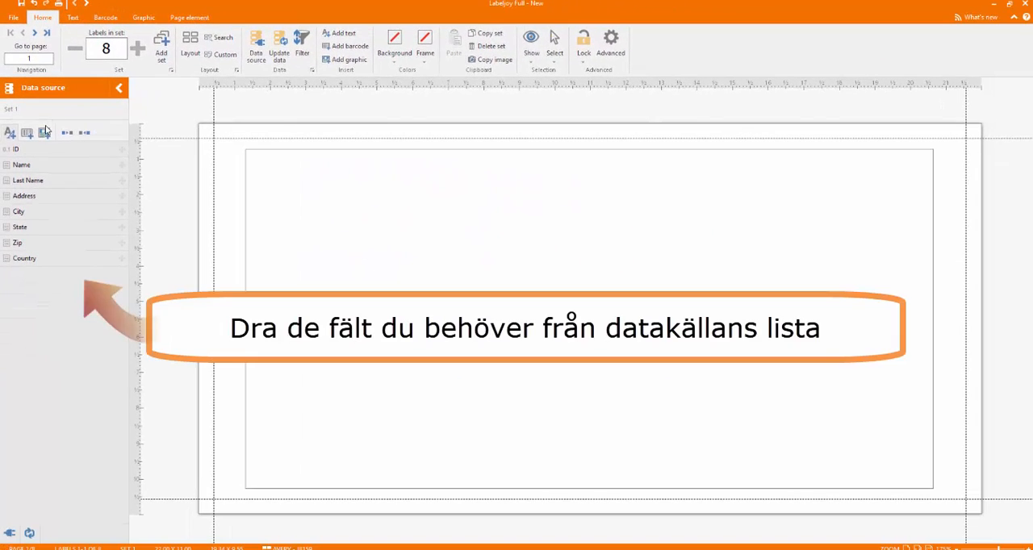
Place the Name data field as text in the envelope's lower-right area and add the Last Name field after it, separated by a space.
drag(22, 166, 768, 342)
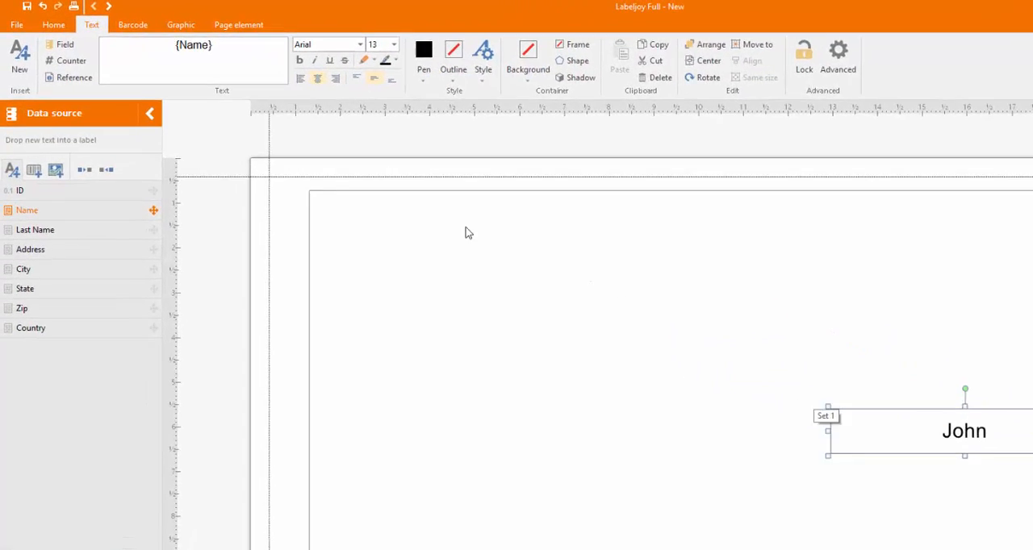
click(226, 46)
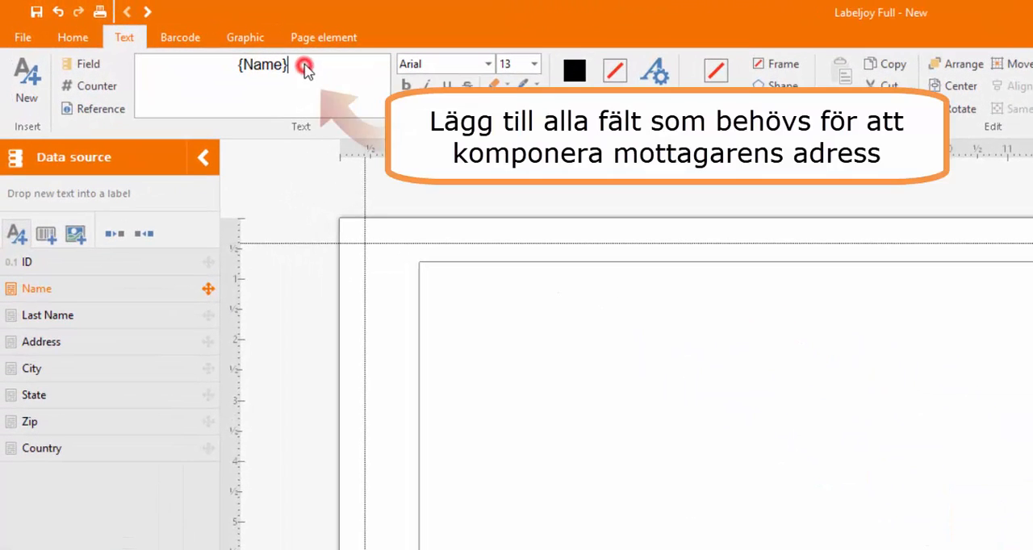
click(71, 315)
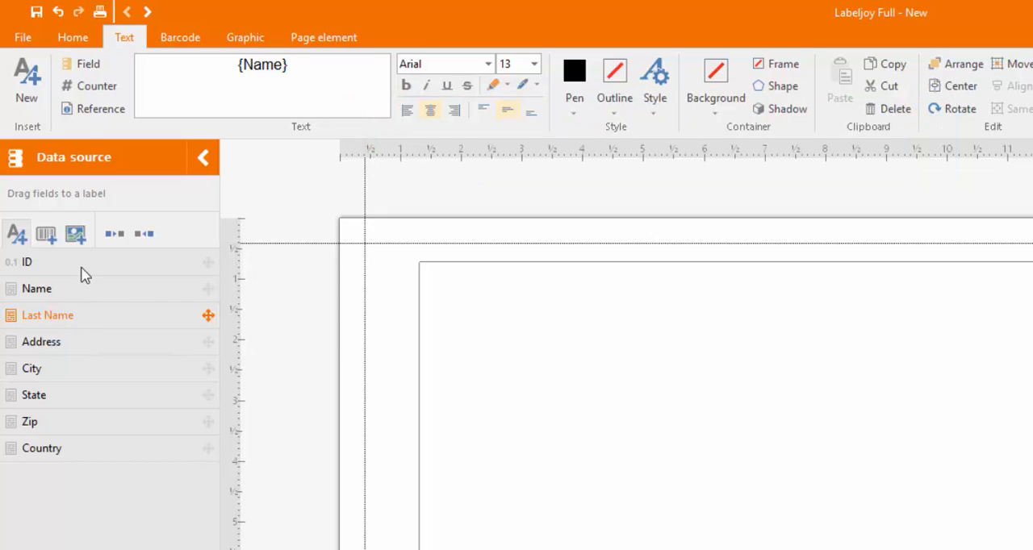
click(81, 65)
click(92, 126)
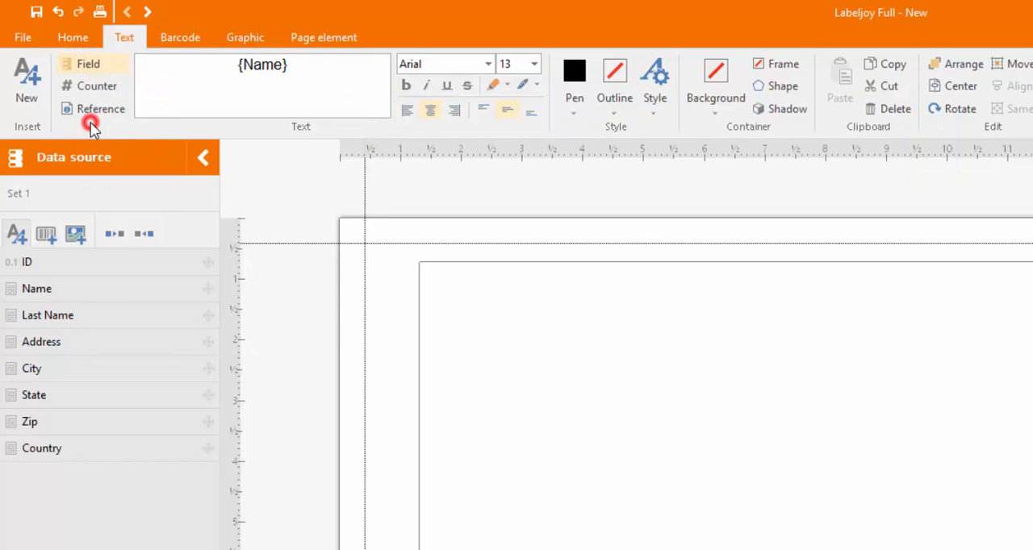
Add the Address field on a second line of the text, and the City and Zip fields on a third line.
click(349, 74)
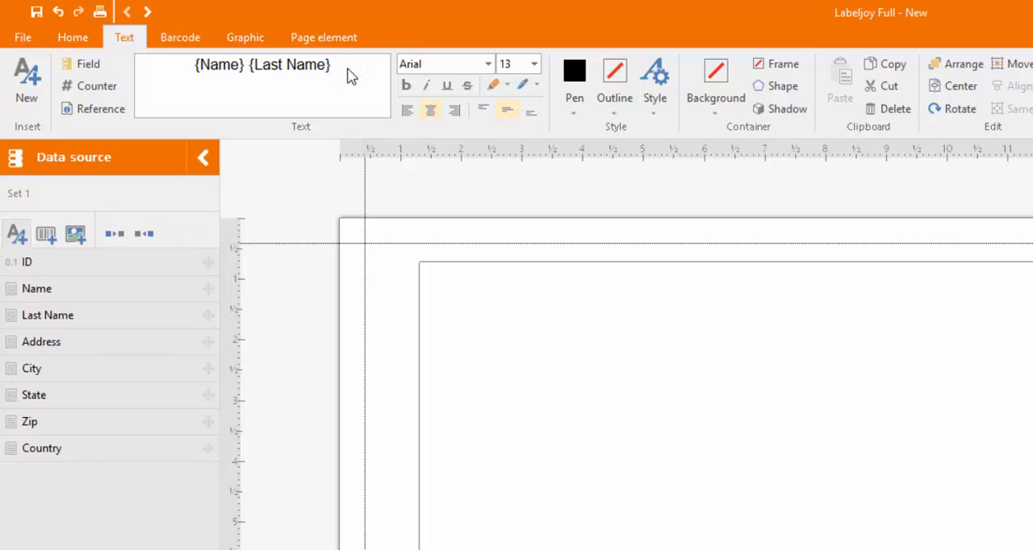
click(85, 66)
click(96, 143)
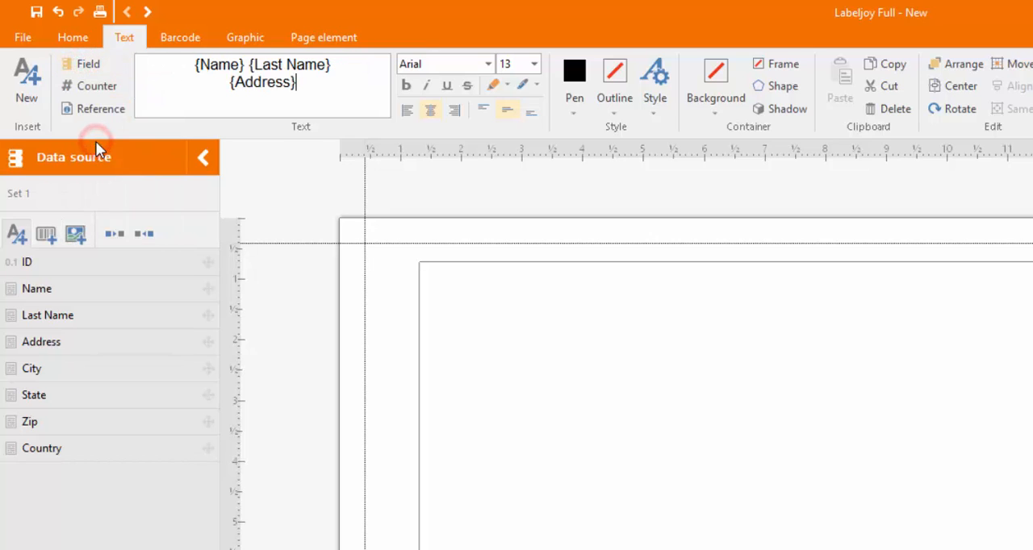
click(96, 66)
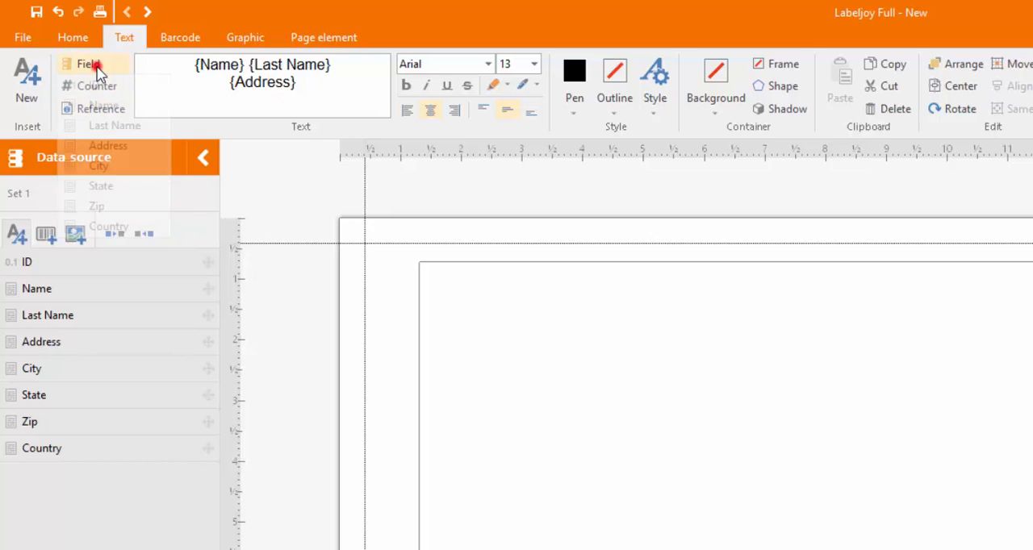
click(103, 166)
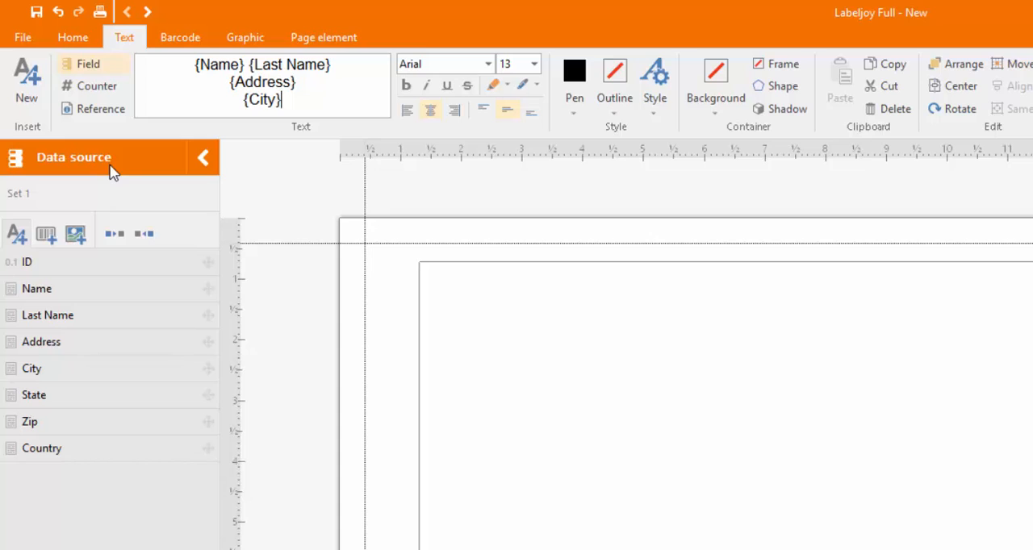
click(91, 66)
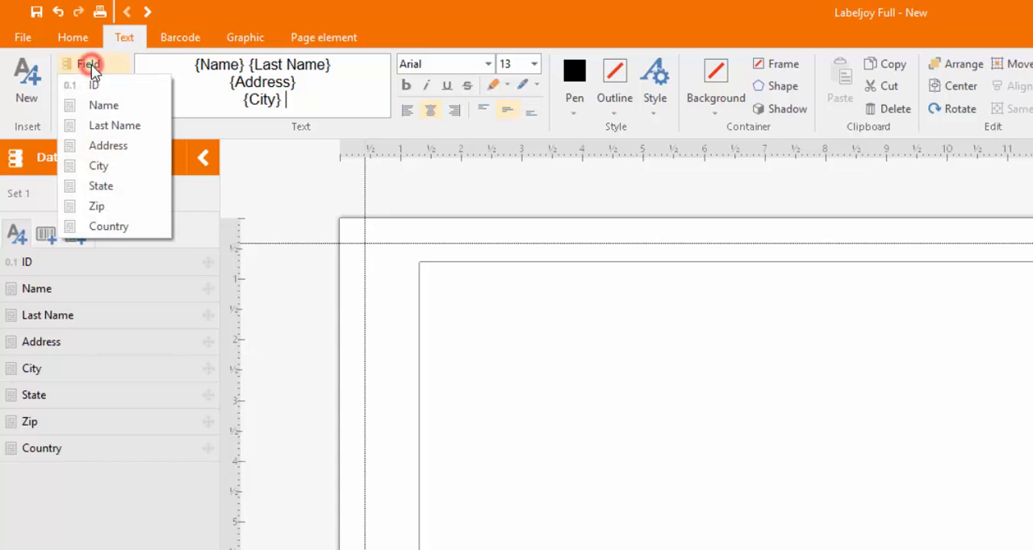
click(95, 206)
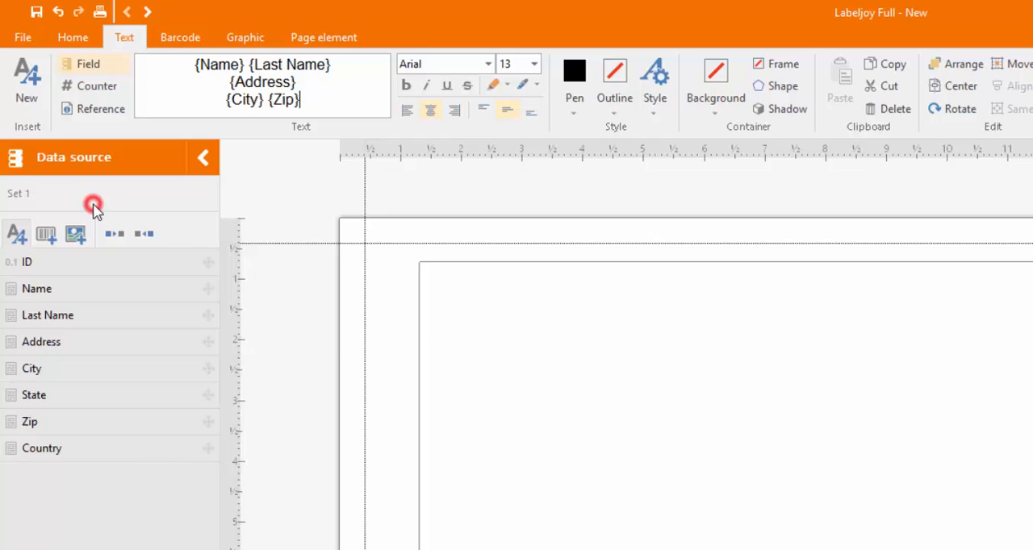
Add a fourth line to the address text containing the Country and State fields, separated by a space.
key(Return)
click(95, 71)
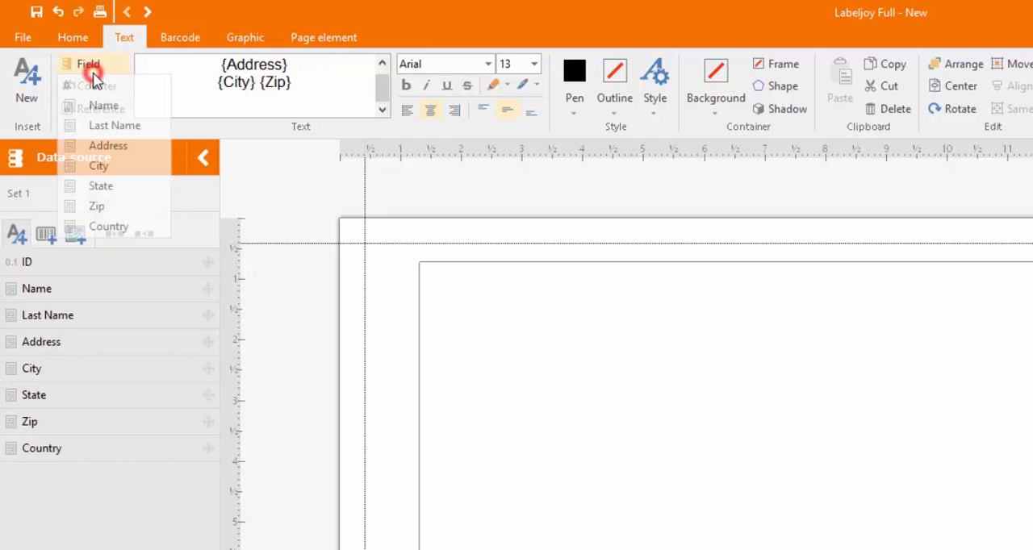
click(99, 226)
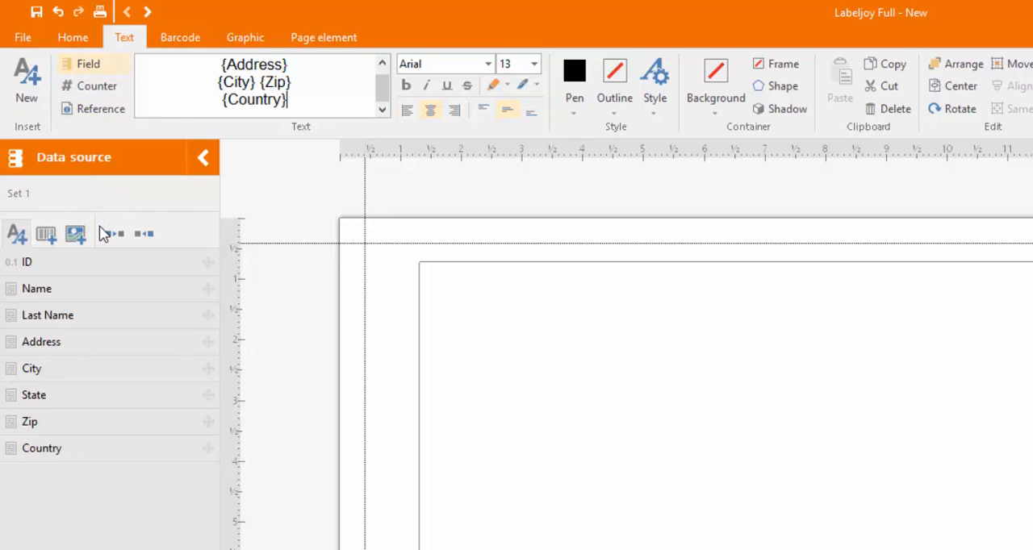
click(87, 71)
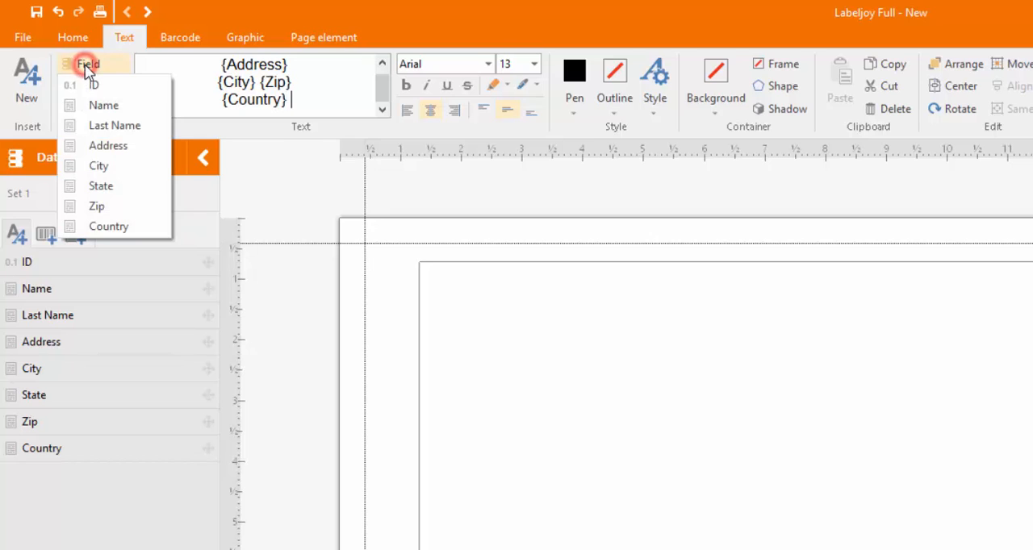
click(94, 187)
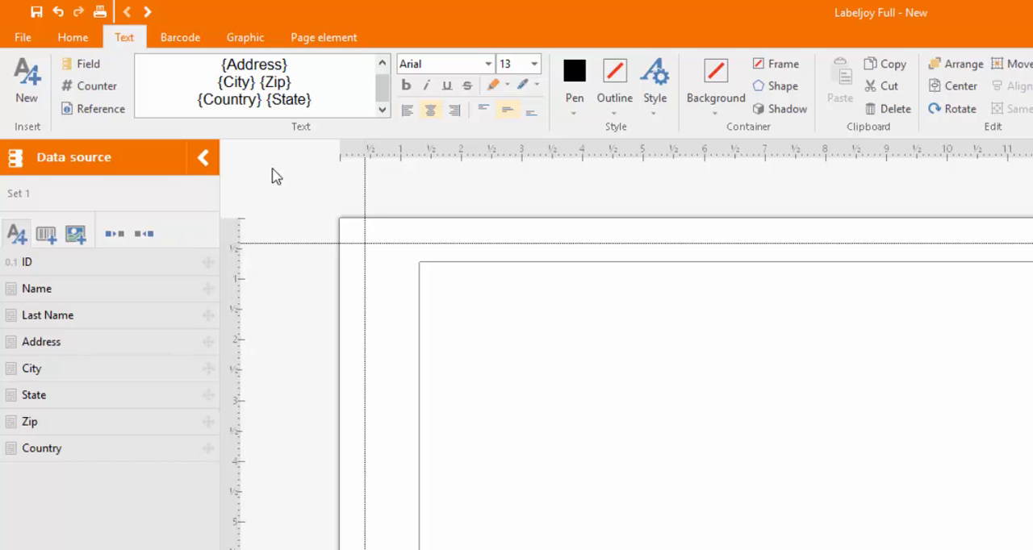
Format the whole address text as size 18 and left-aligned, and extend its box downwards to fit all four lines.
drag(335, 102, 198, 51)
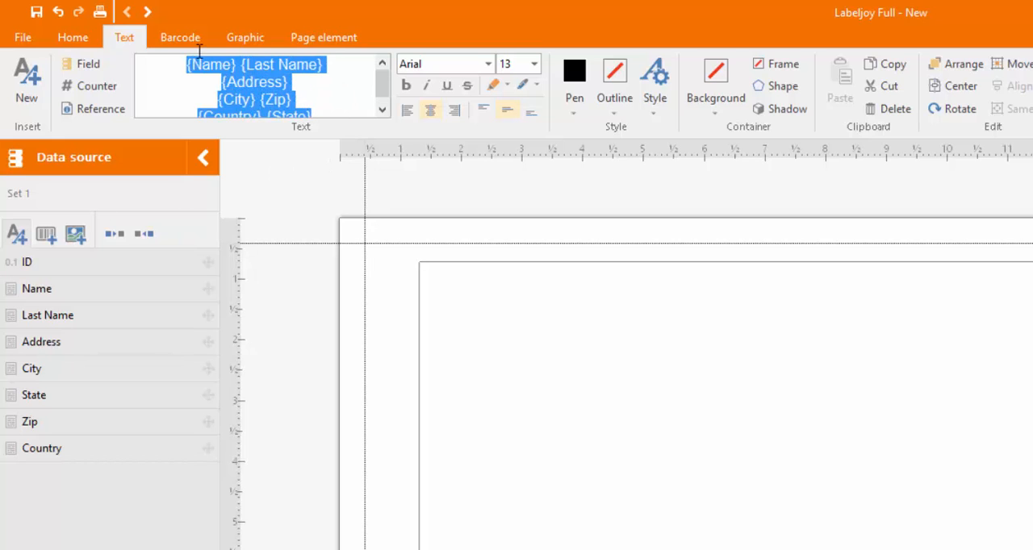
click(534, 63)
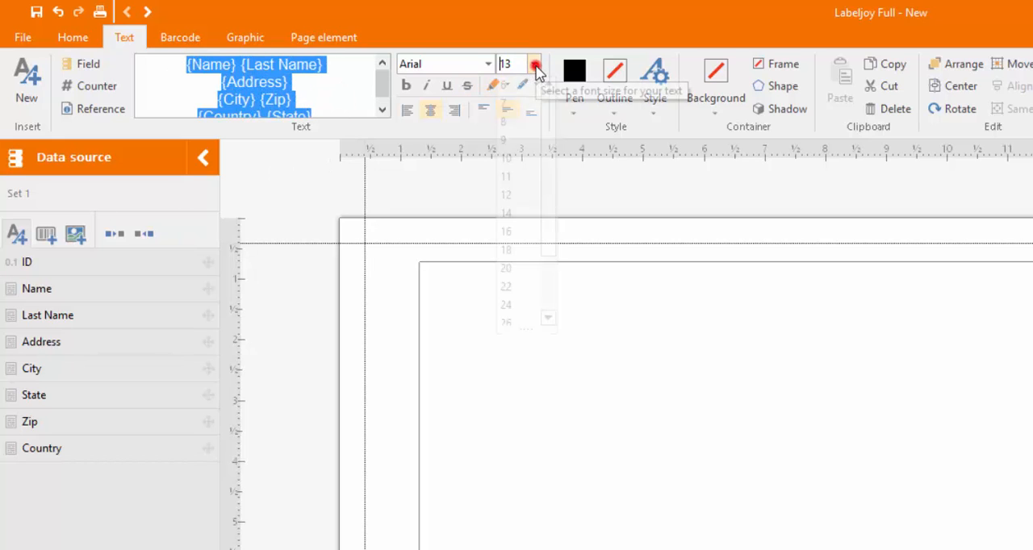
click(521, 249)
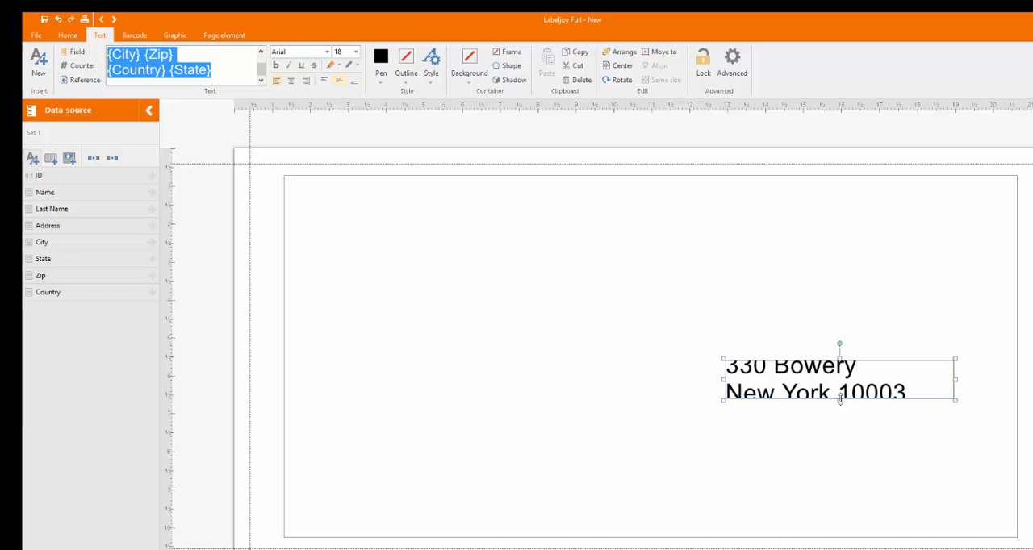
drag(840, 400, 827, 504)
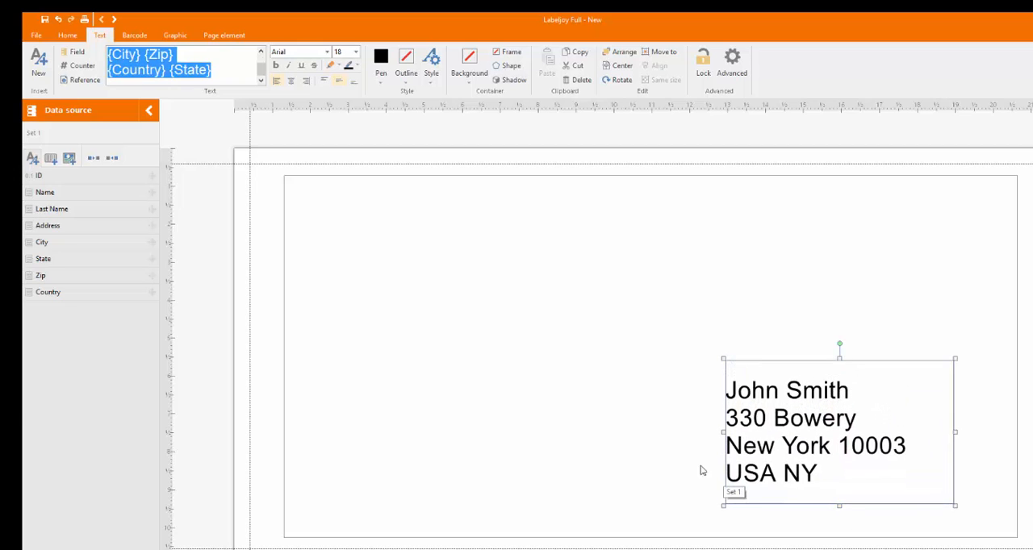
click(638, 443)
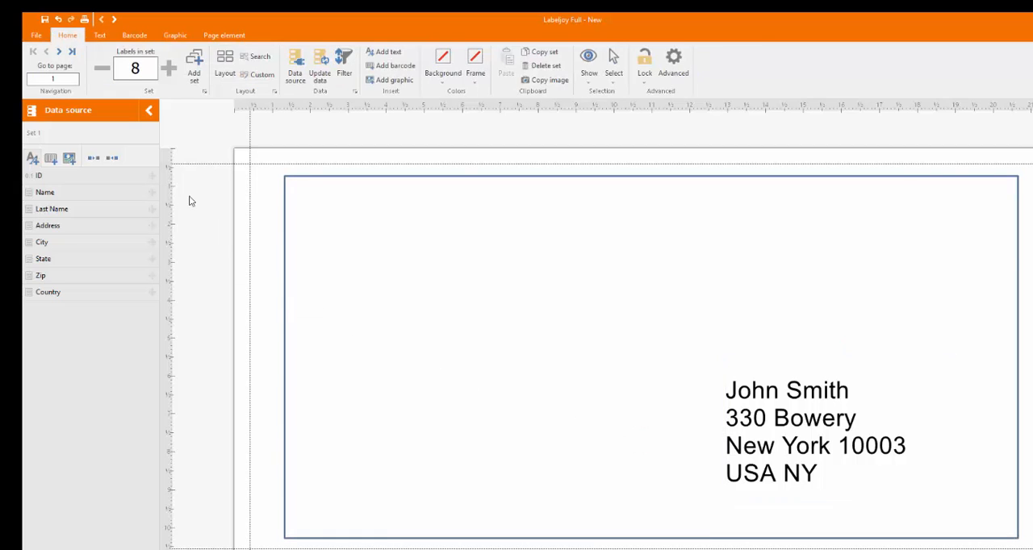
Check the recipient address on each envelope page up to page 8, and return to the first page.
click(57, 52)
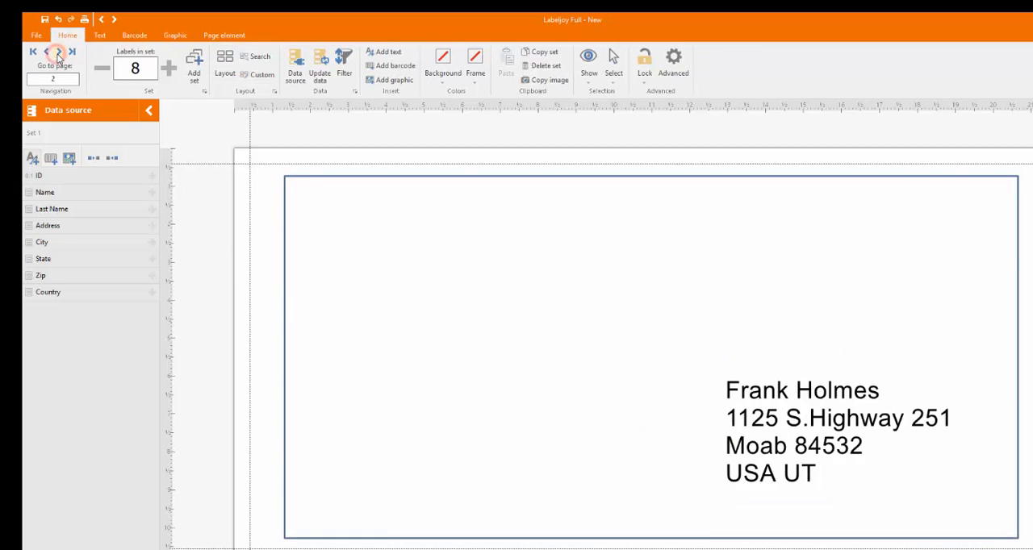
click(58, 52)
click(58, 52)
click(57, 53)
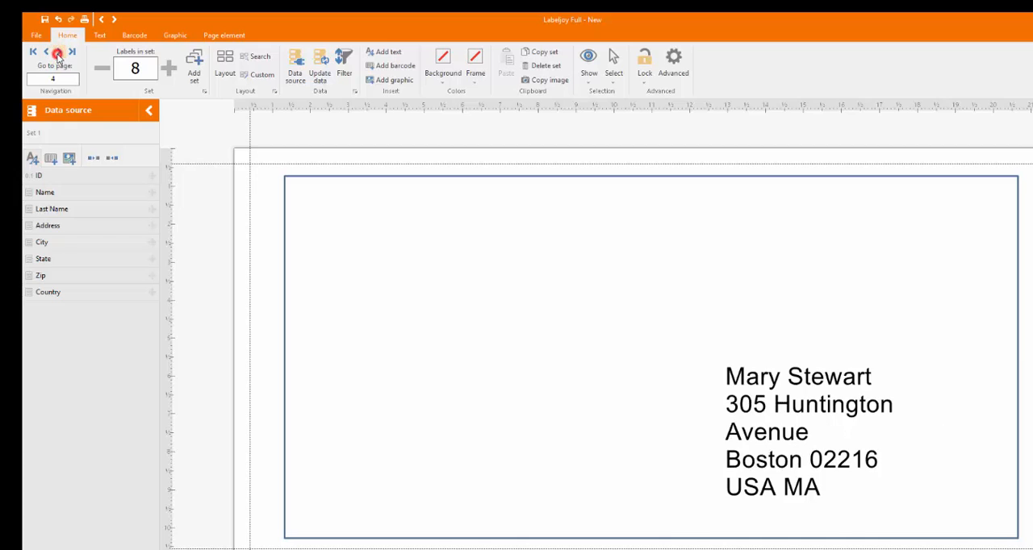
click(57, 52)
click(57, 52)
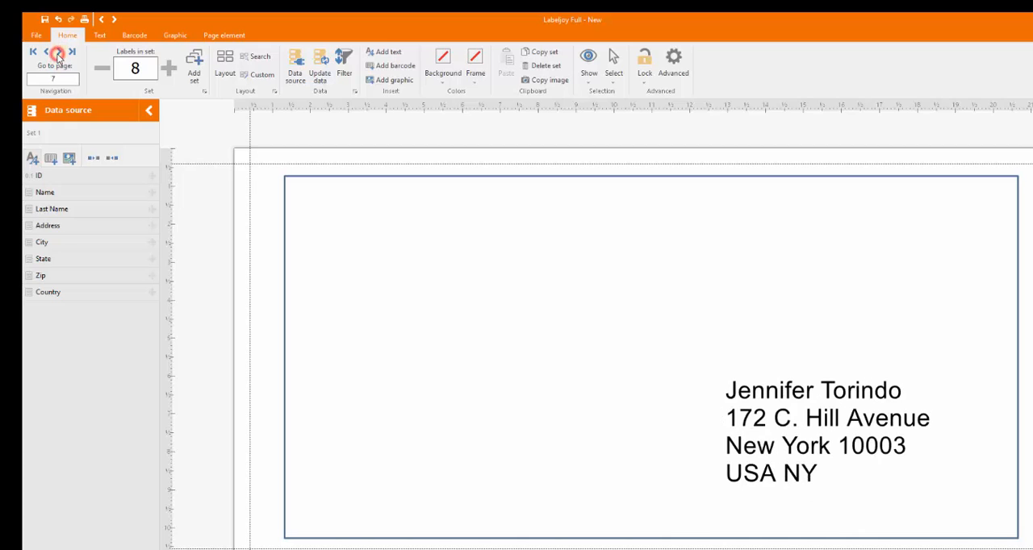
click(57, 52)
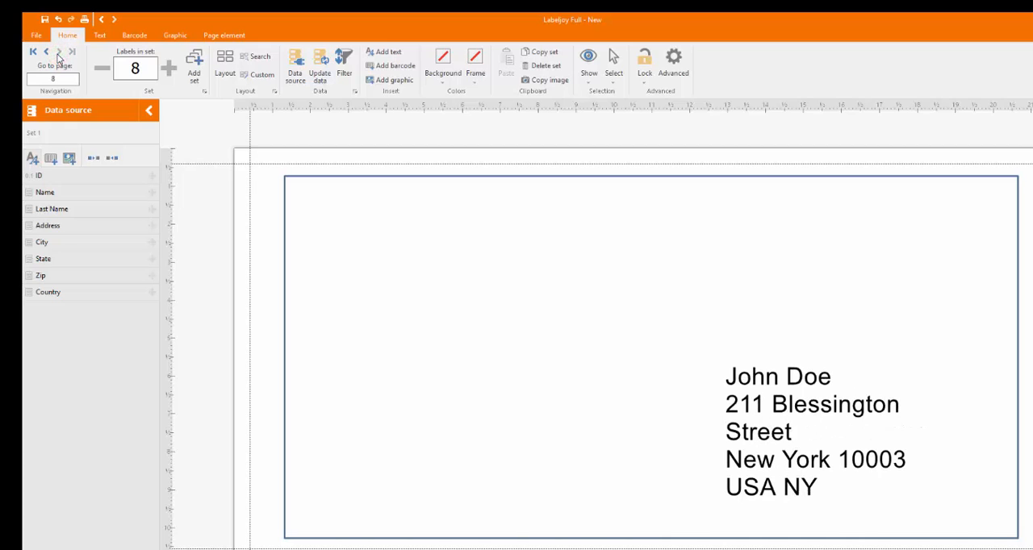
click(32, 52)
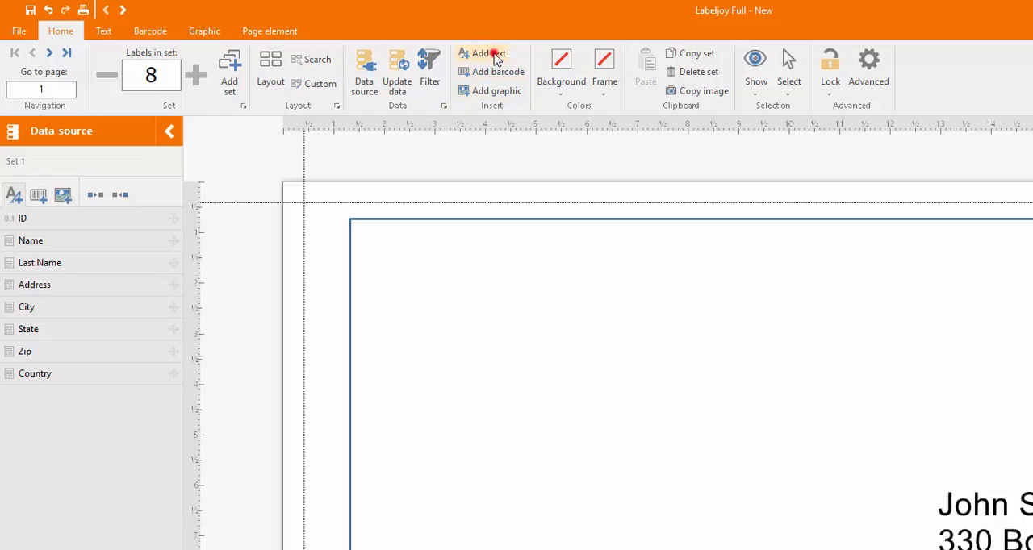
Add a text box about 7 by 3 cm in the envelope's upper-left area and replace its placeholder with the copied sender's company name and address.
click(495, 53)
drag(361, 283, 723, 425)
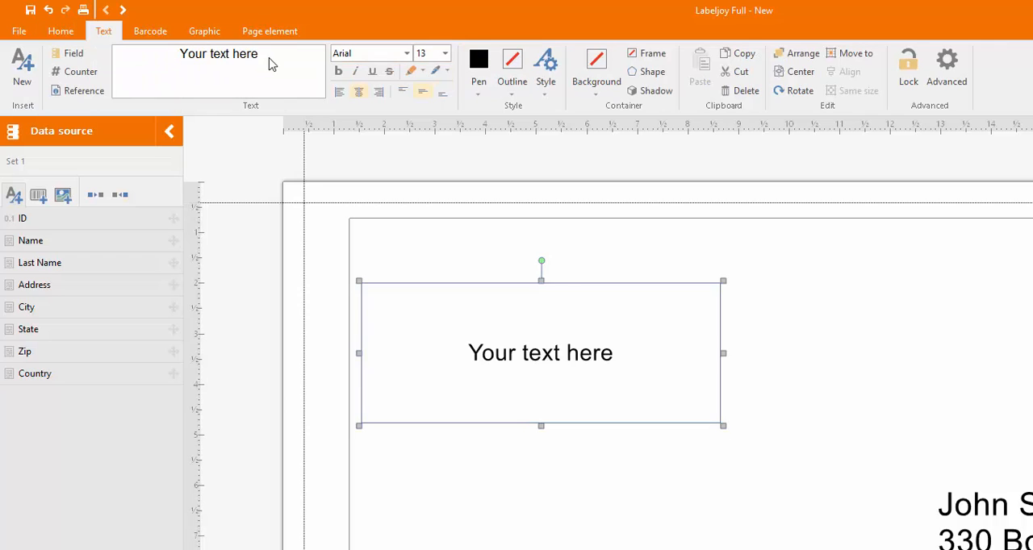
drag(270, 56, 163, 63)
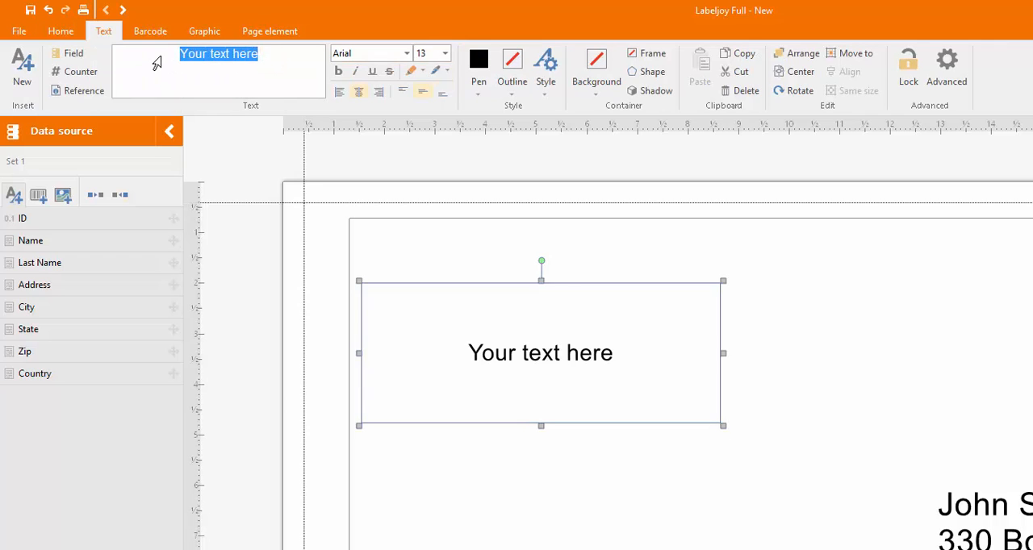
text(Delivery Tech Corp 4411 Morena Blvd #230 San Diego, CA 92117)
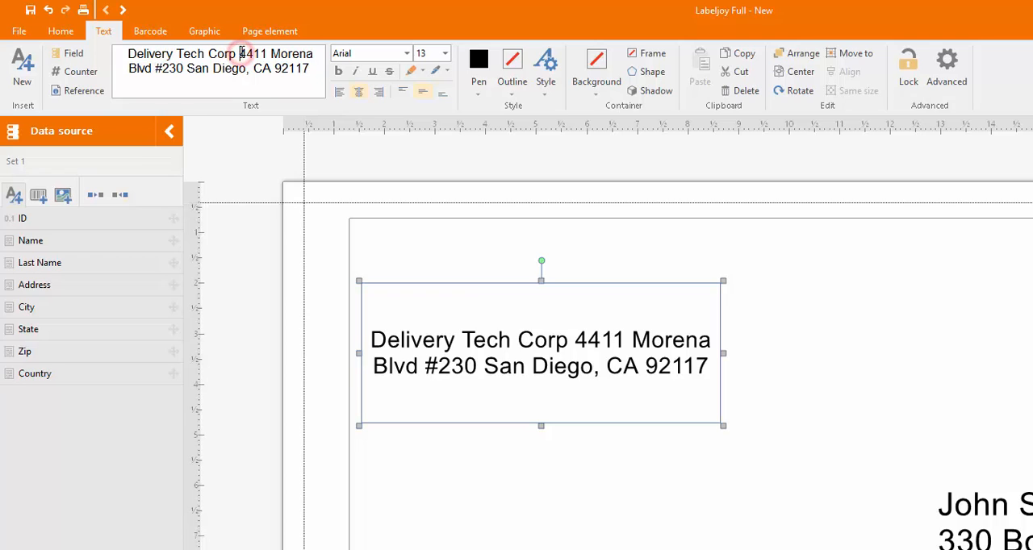
Break the sender text into three lines: company name, street address, and city with state and postal code.
key(Return)
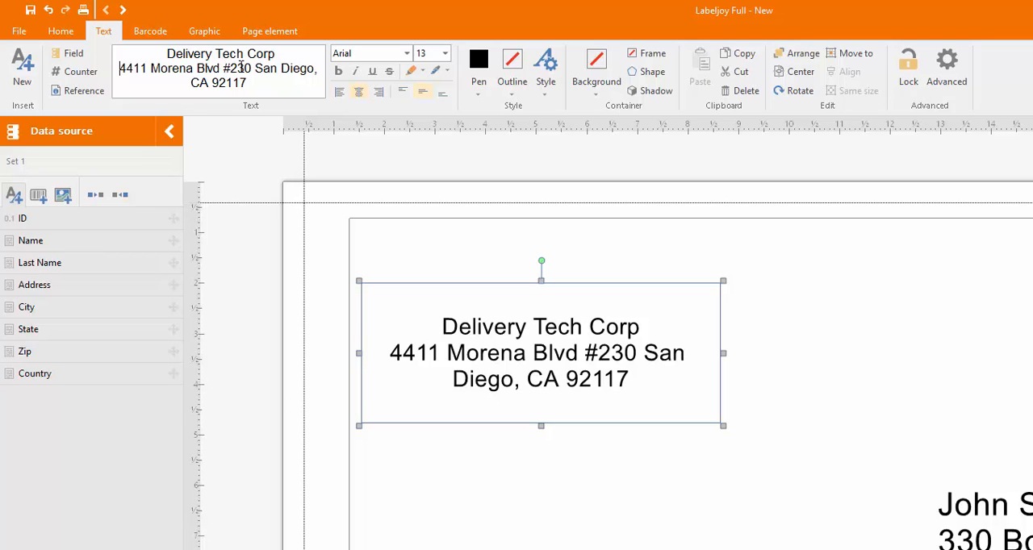
click(256, 68)
key(Return)
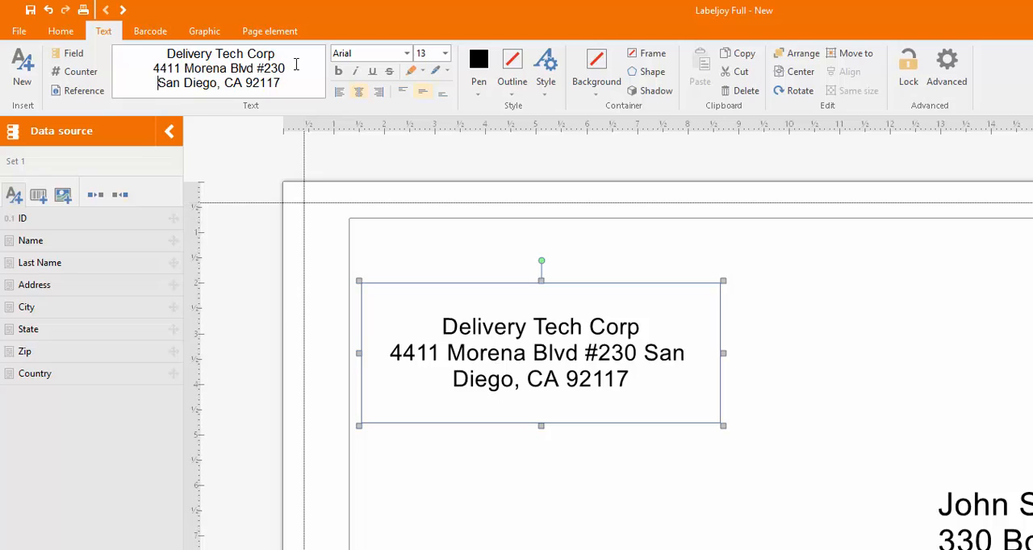
Left-align the sender text and make the company name line Delivery Tech Corp bold.
click(340, 93)
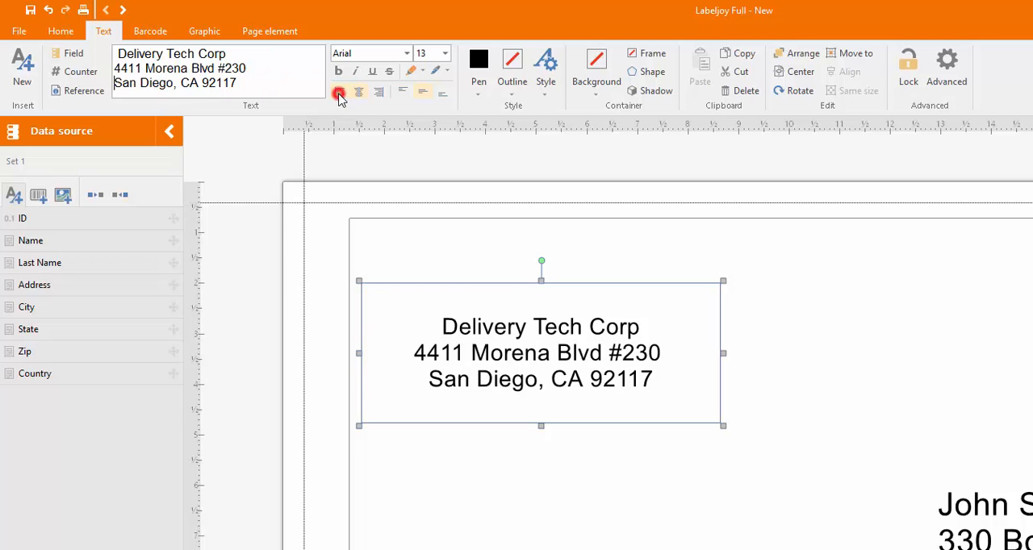
drag(230, 54, 115, 53)
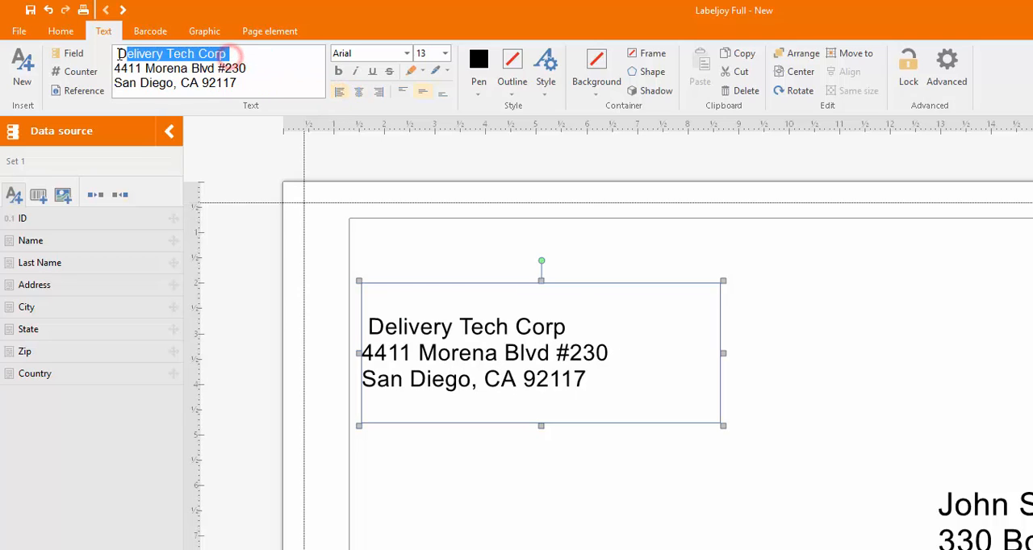
click(337, 72)
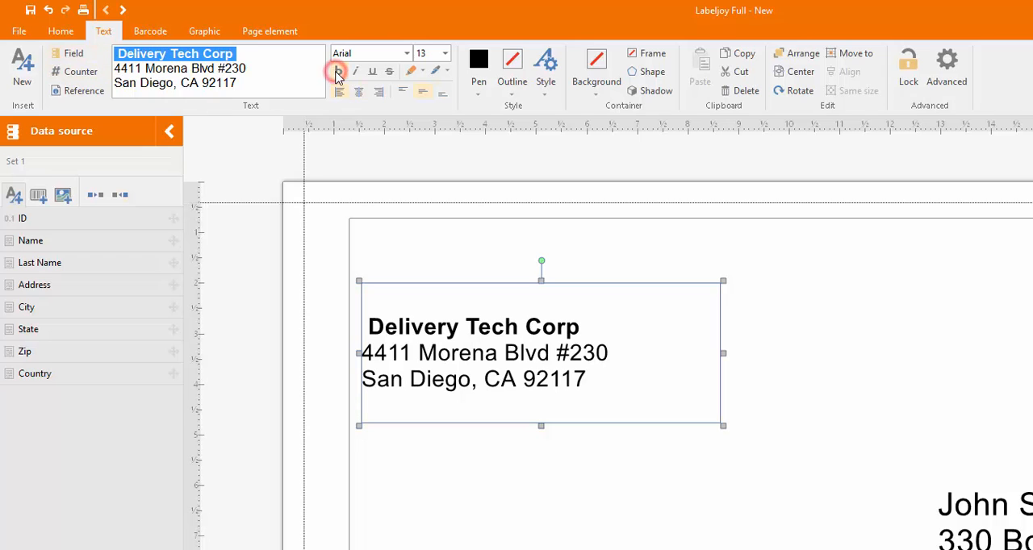
click(932, 396)
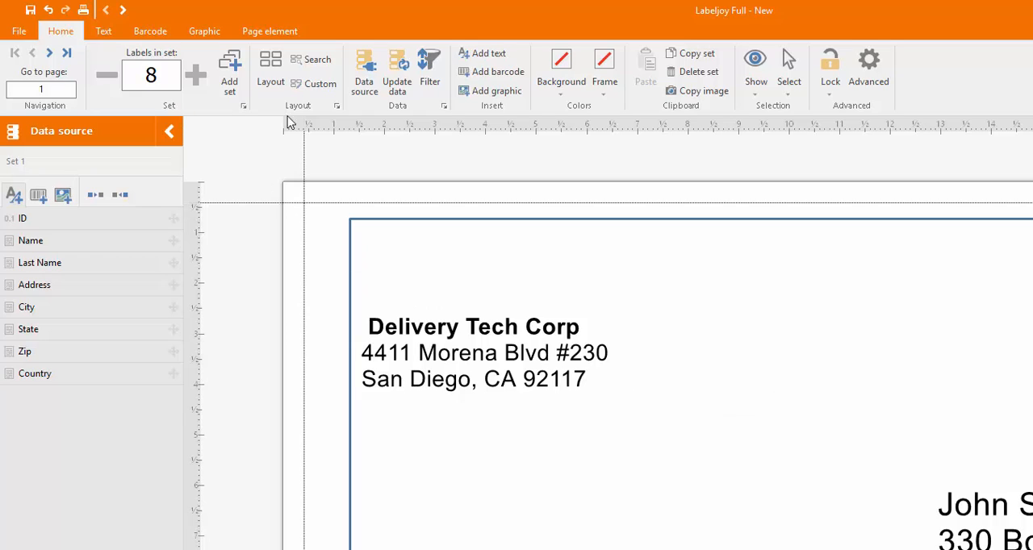
Add a graphic about 6 by 1.6 cm above the sender address and load the image labeljoy6 logo.jpg into it.
click(489, 92)
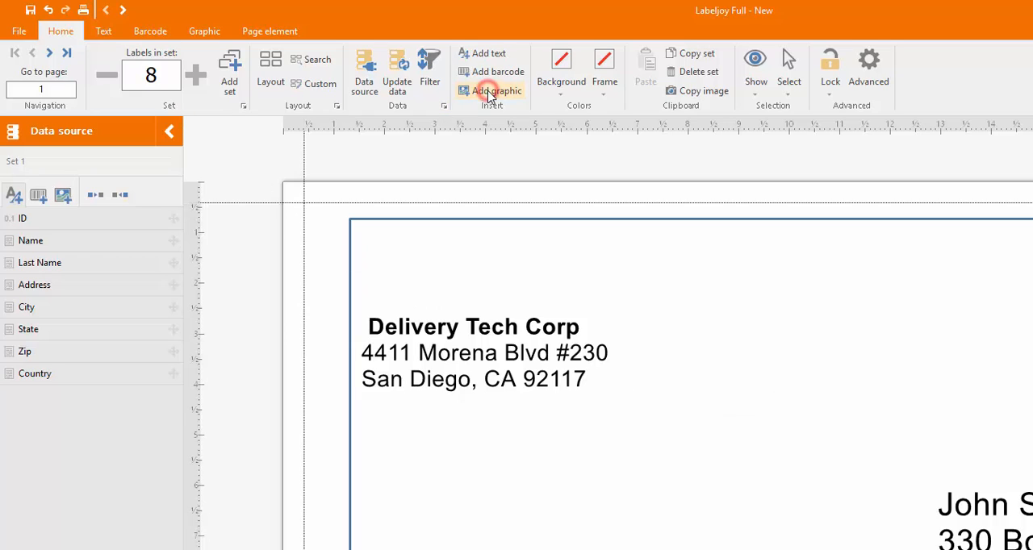
drag(363, 238, 672, 318)
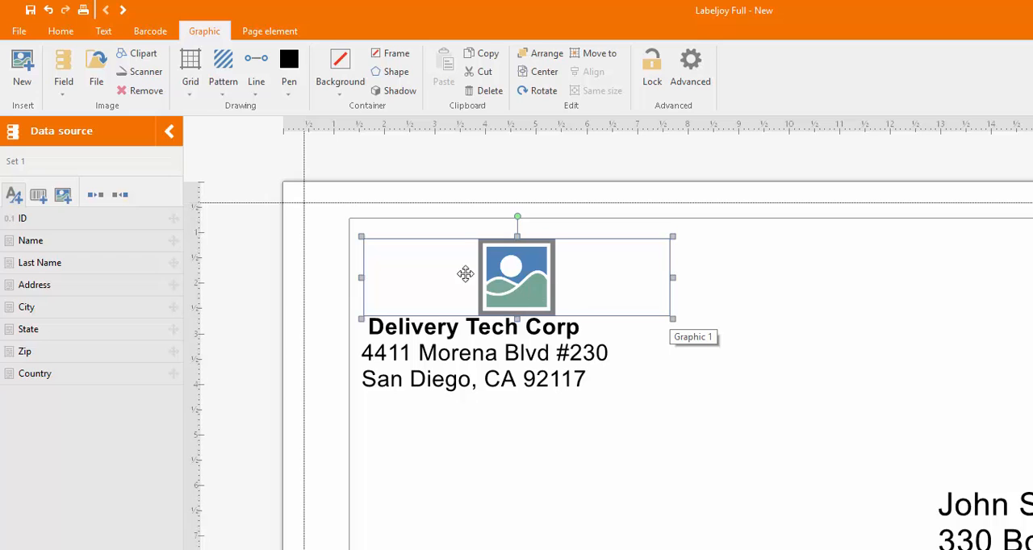
click(97, 77)
click(342, 255)
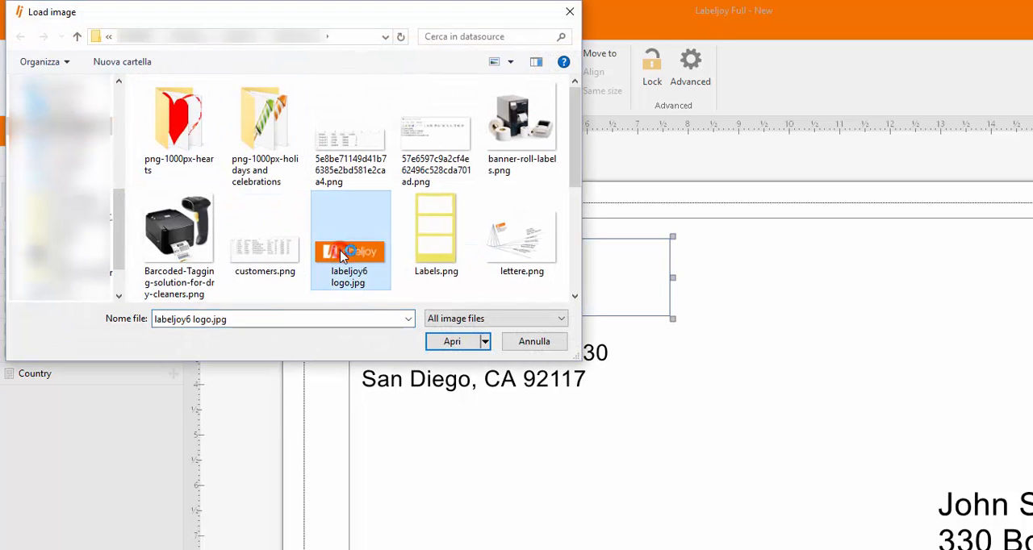
double_click(343, 254)
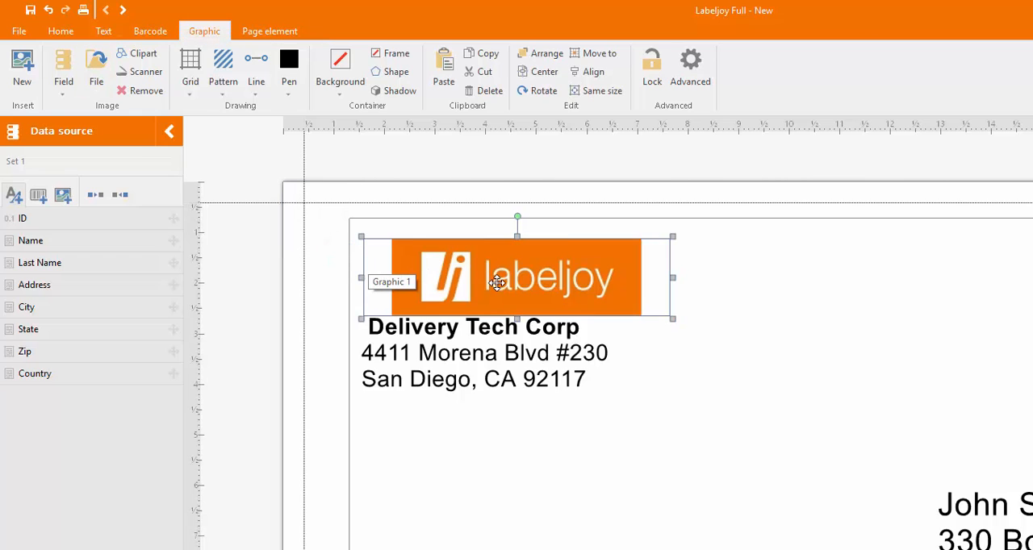
Move the sender address slightly right and down so it sits beneath the logo, near the logo's left edge.
click(500, 337)
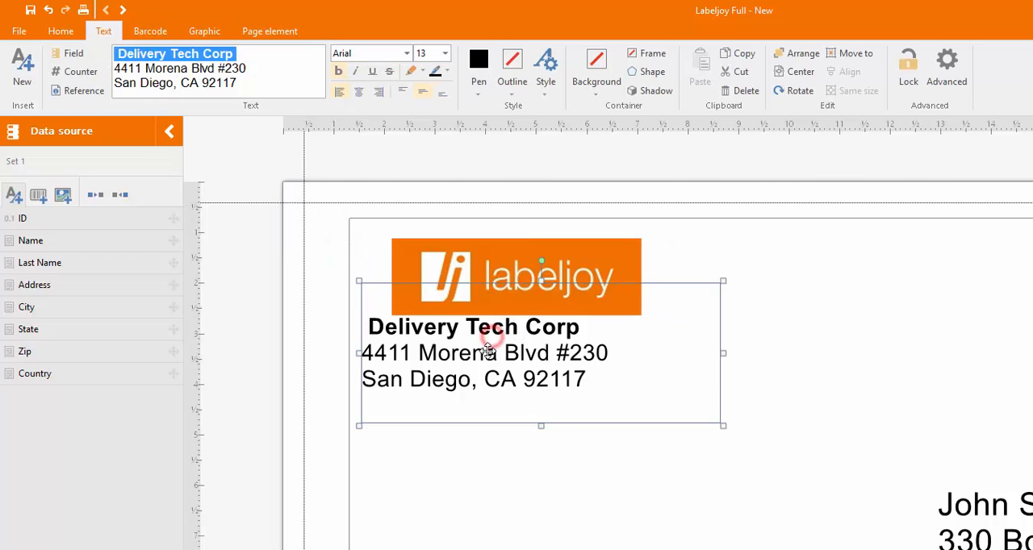
drag(487, 357, 506, 361)
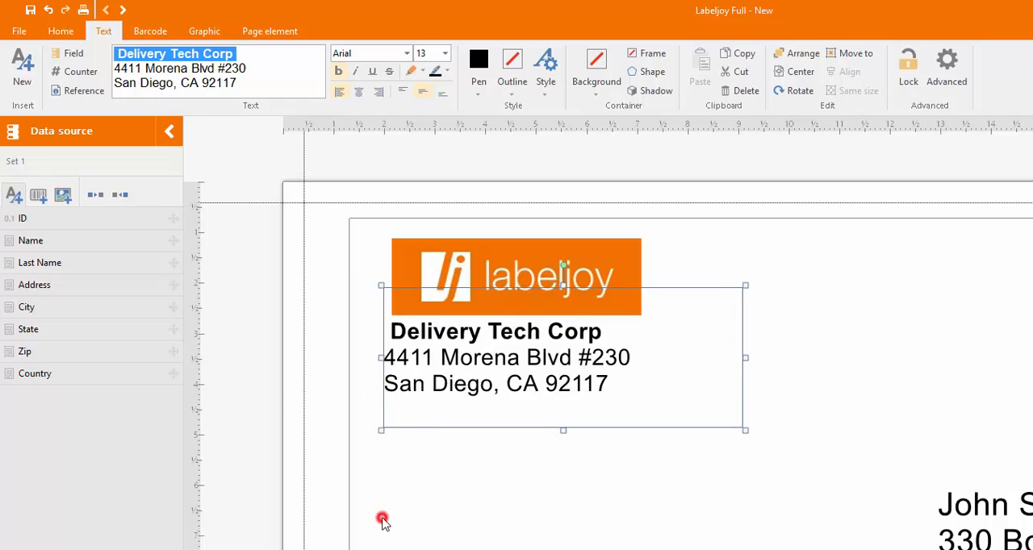
click(384, 519)
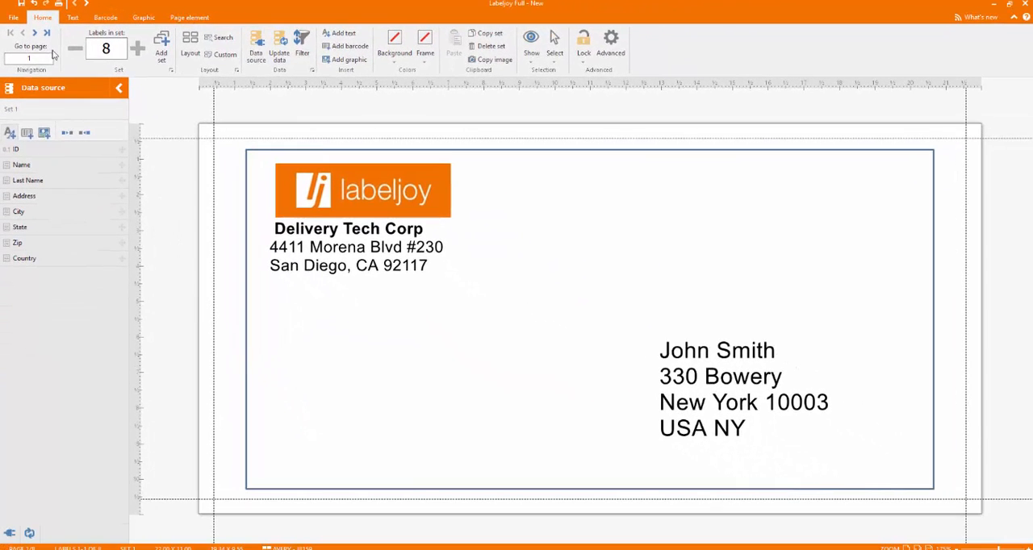
Check the finished envelope design with each recipient from page 1 through page 8.
click(35, 33)
click(36, 34)
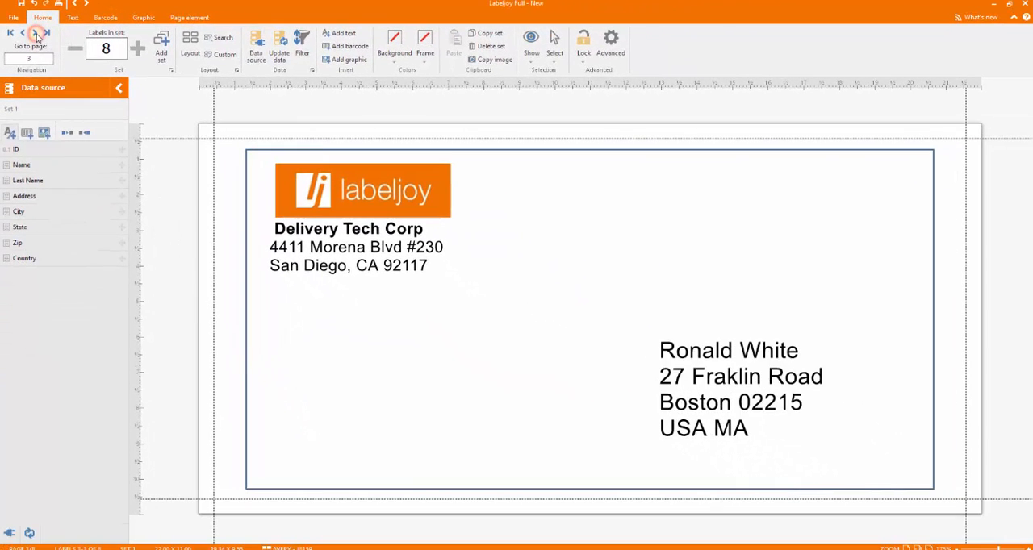
click(36, 33)
click(36, 33)
click(36, 33)
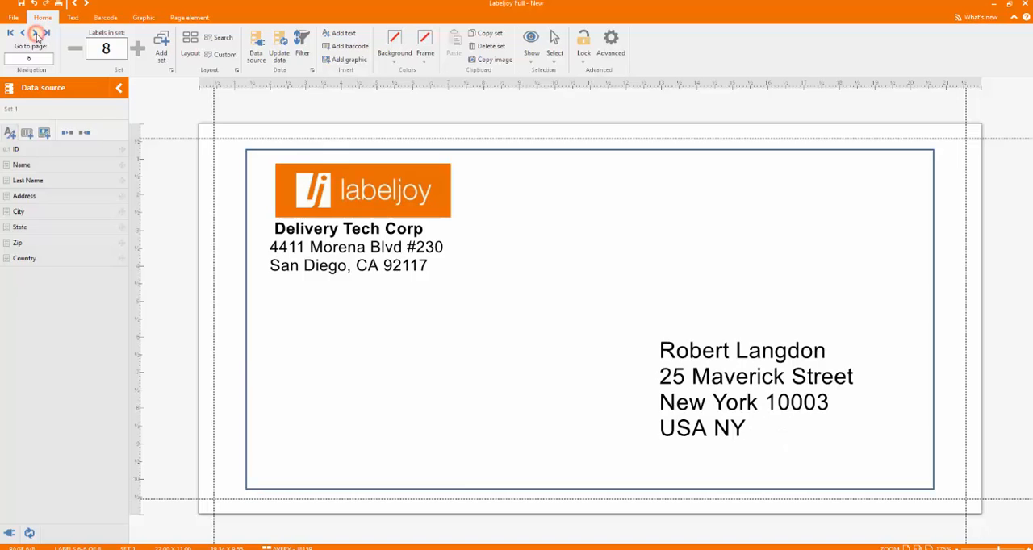
click(35, 34)
click(35, 33)
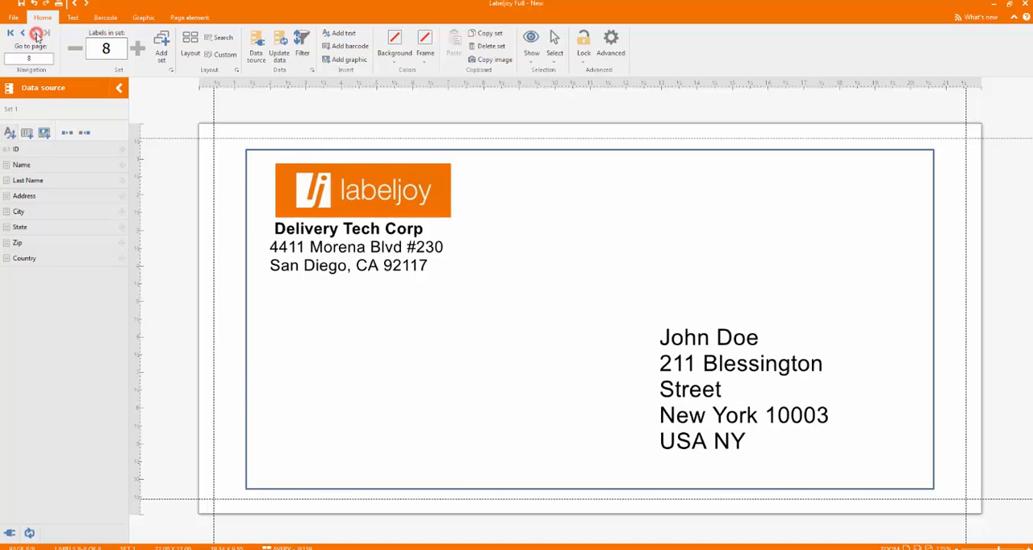
Open the print choices for the finished envelopes.
click(8, 18)
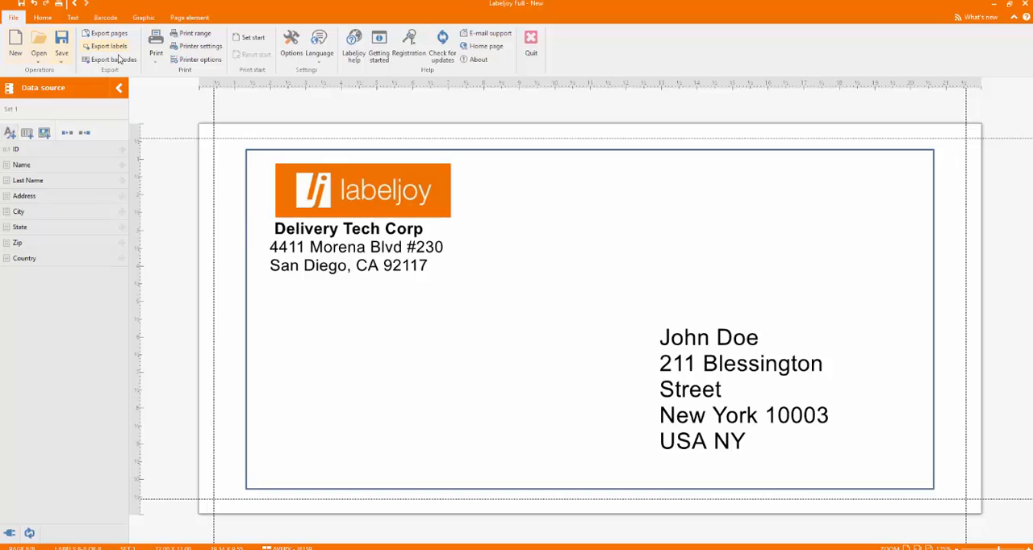
click(156, 63)
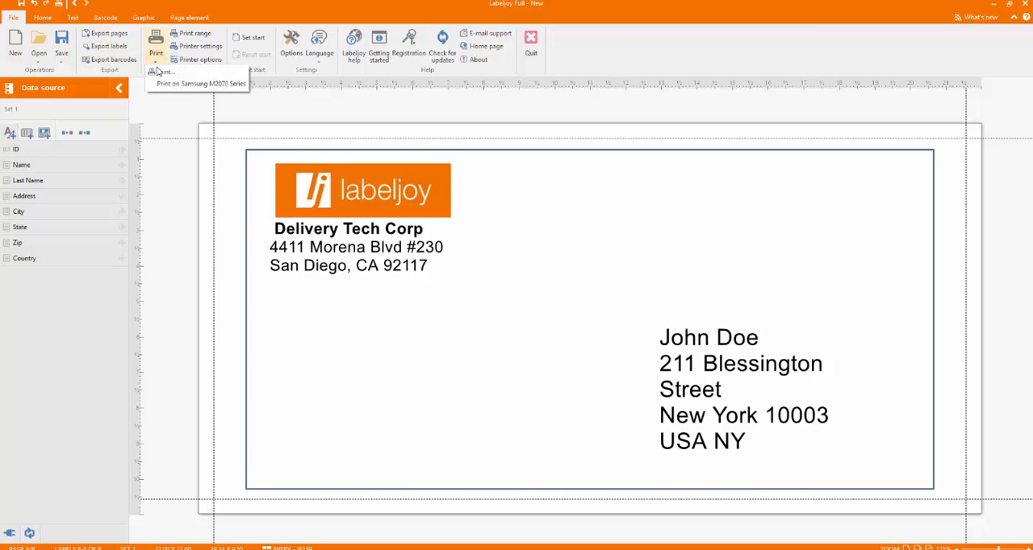